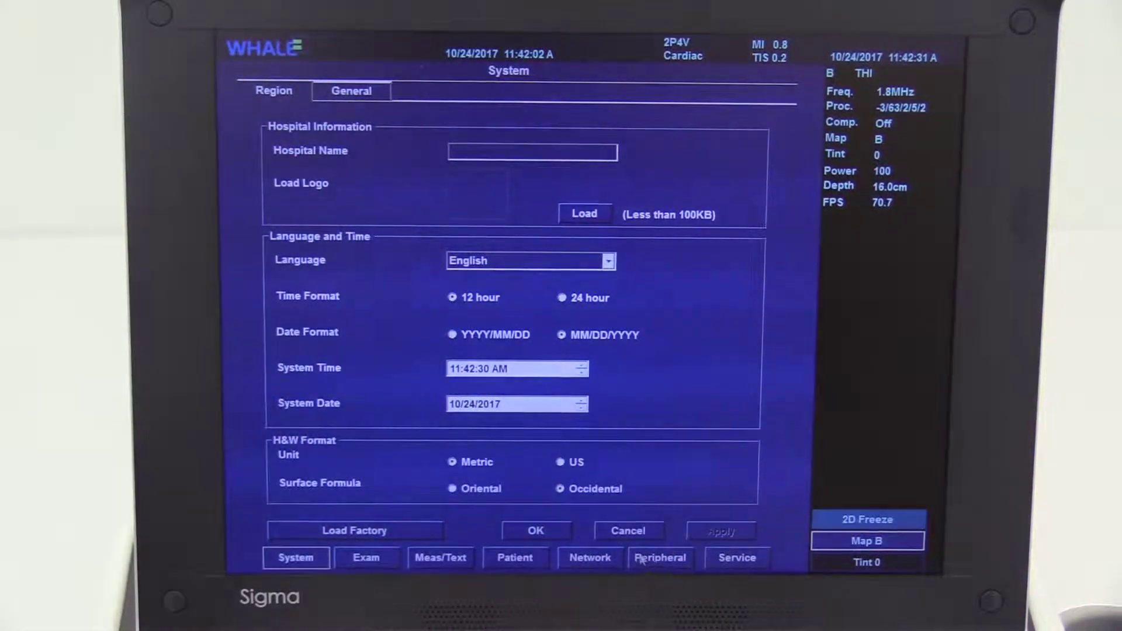
Step: Run autorun.exe from removable disk E:\ via Peripheral's Install Drivers Load option
{"action": "left_click", "coordinate": [643, 558]}
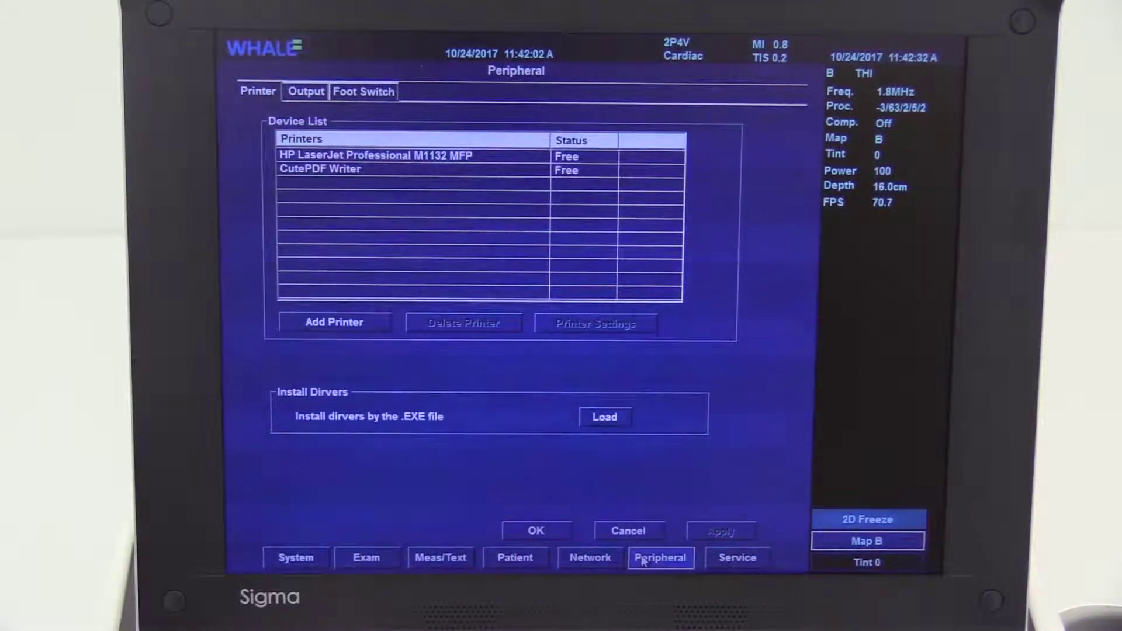
{"action": "left_click", "coordinate": [605, 418]}
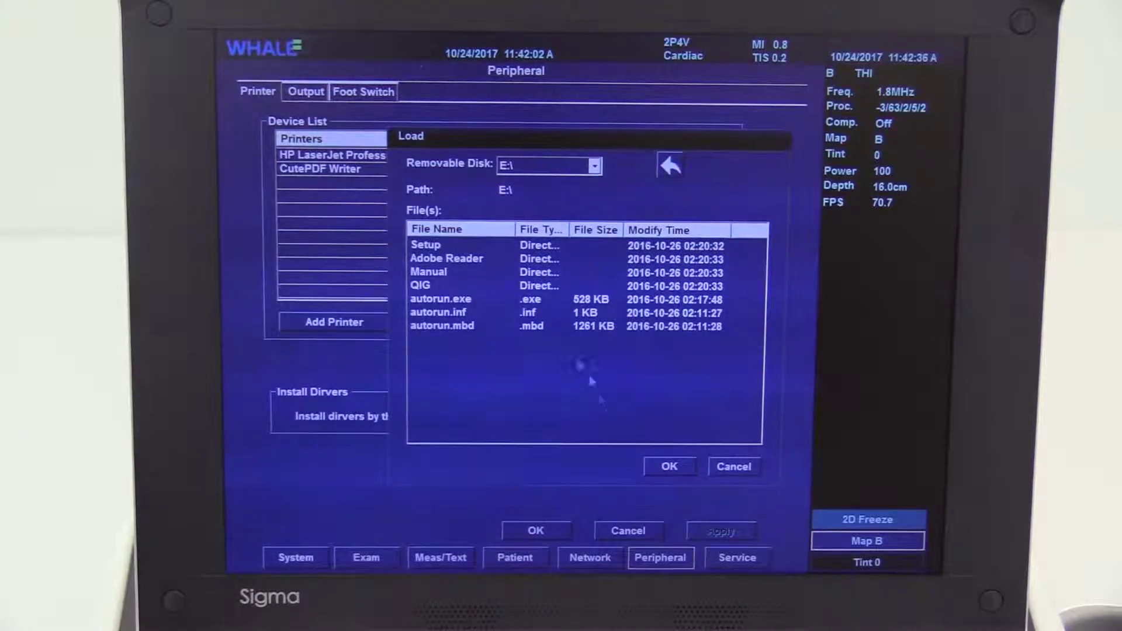
{"action": "left_click", "coordinate": [434, 300]}
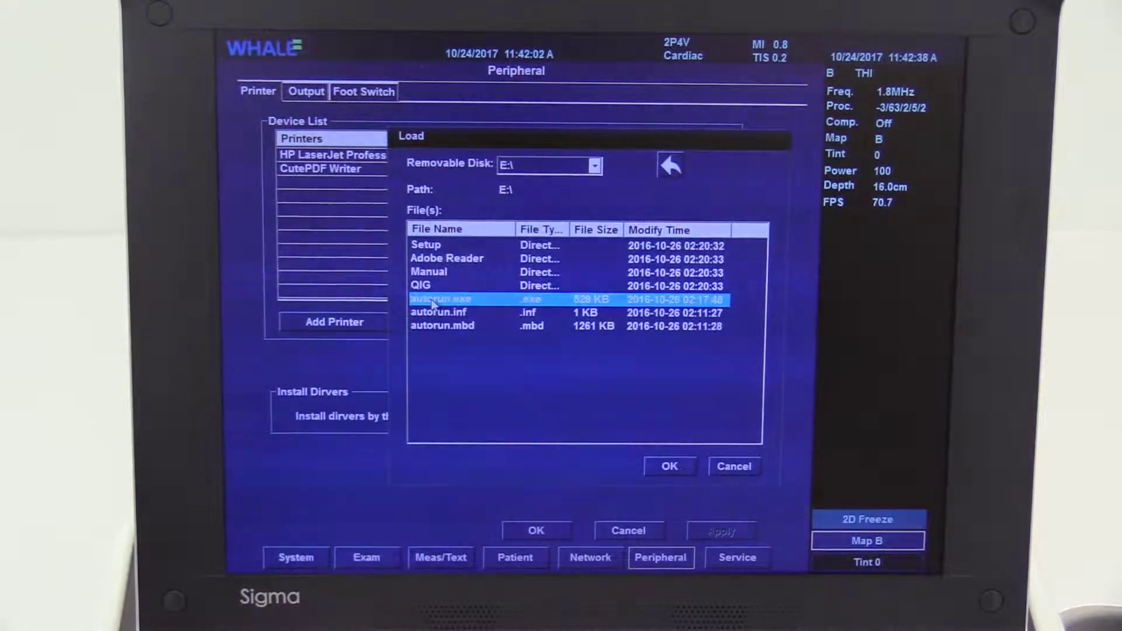
{"action": "left_click", "coordinate": [670, 468]}
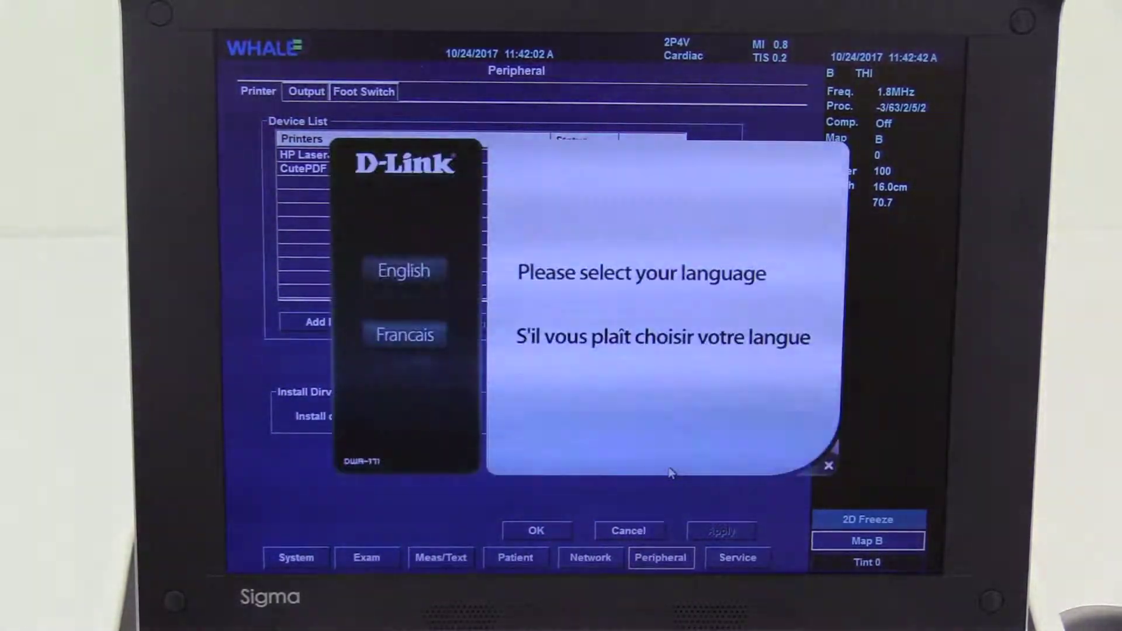
Step: Install the DWA-171 drivers in English, agreeing to the license and choosing Upgrade
{"action": "left_click", "coordinate": [403, 270]}
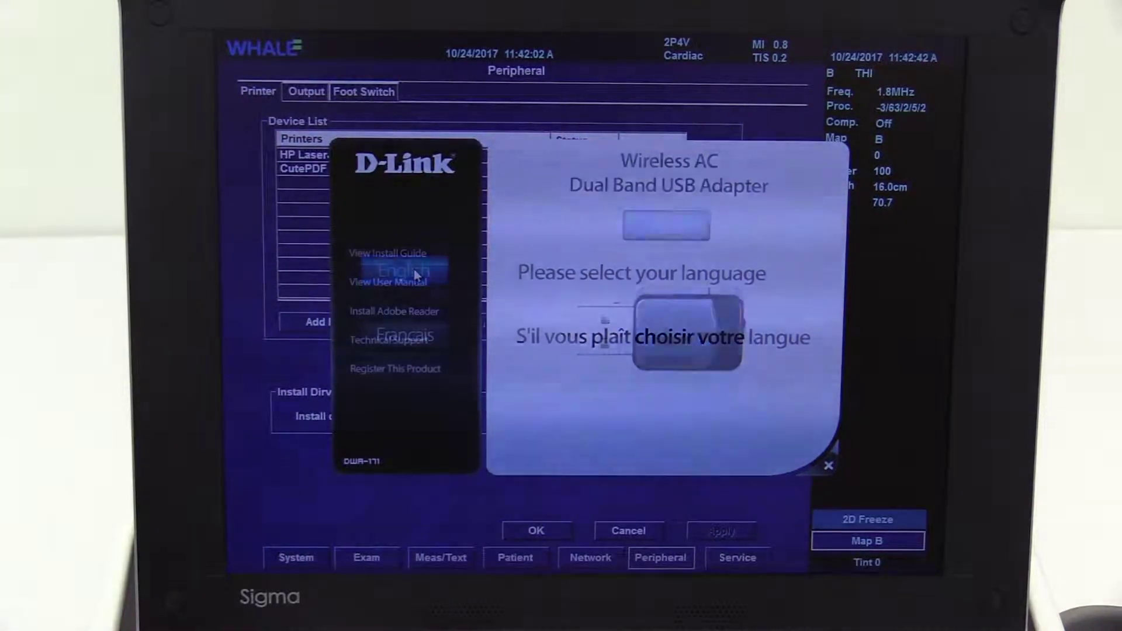
{"action": "left_click", "coordinate": [664, 230]}
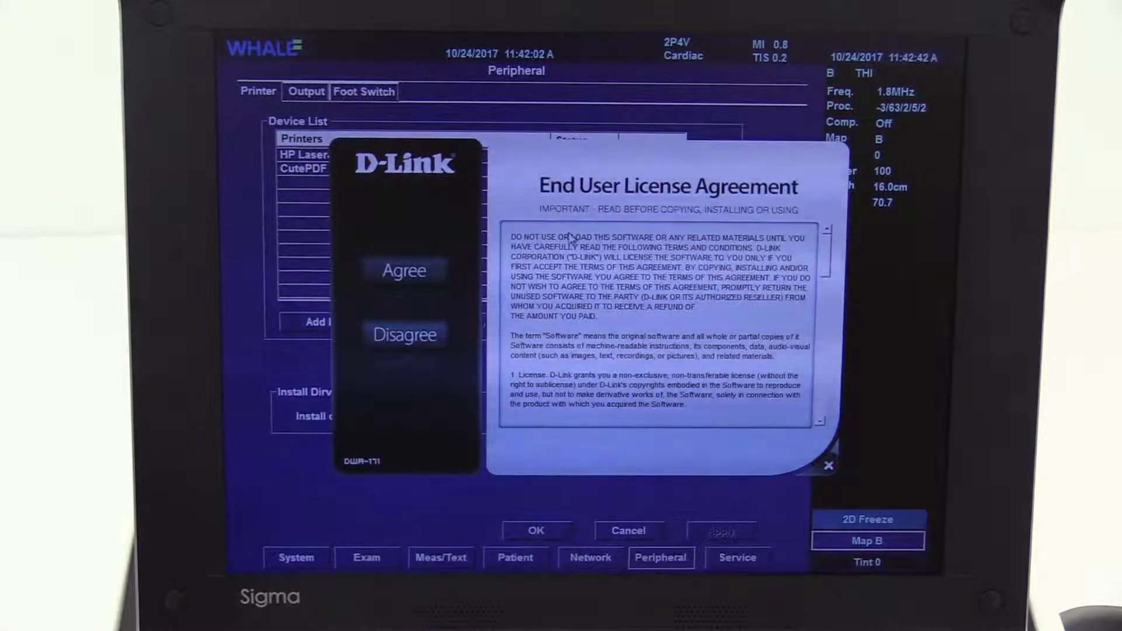
{"action": "left_click", "coordinate": [421, 271]}
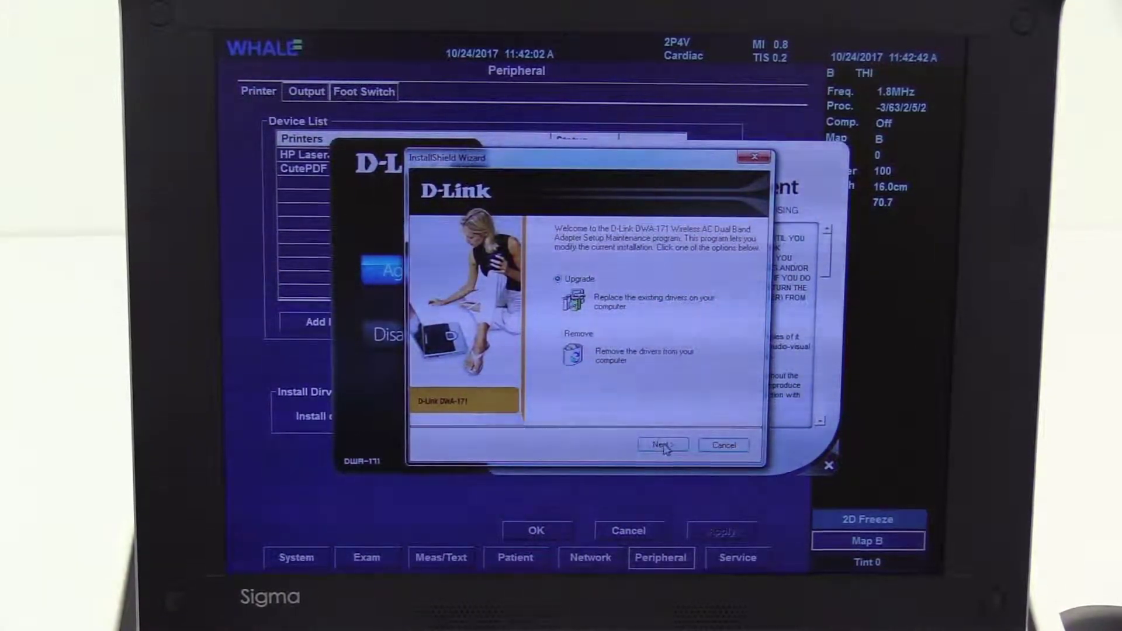
{"action": "left_click", "coordinate": [662, 446]}
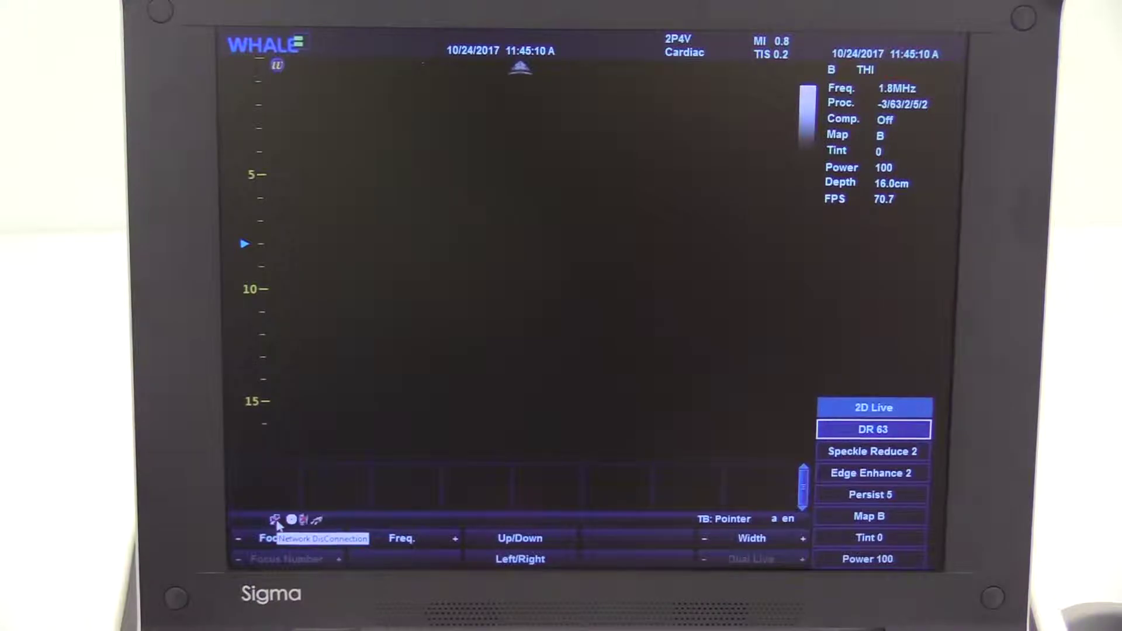
Step: Join the Whale-5 Wi-Fi network with its security key, then close the network list
{"action": "left_click", "coordinate": [274, 520]}
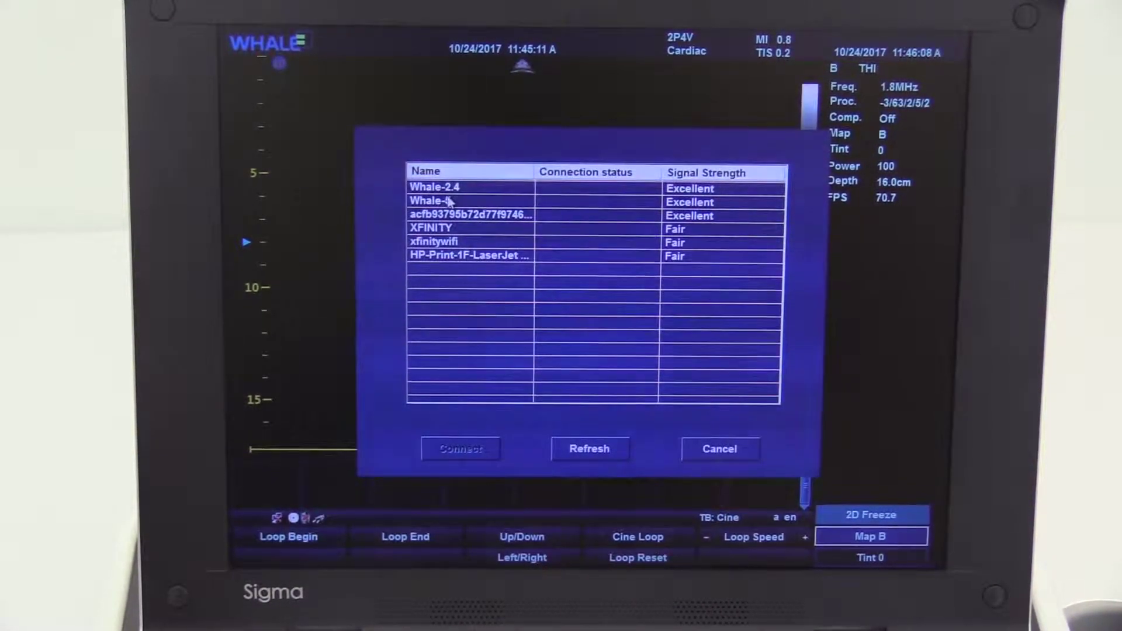
{"action": "left_click", "coordinate": [482, 200]}
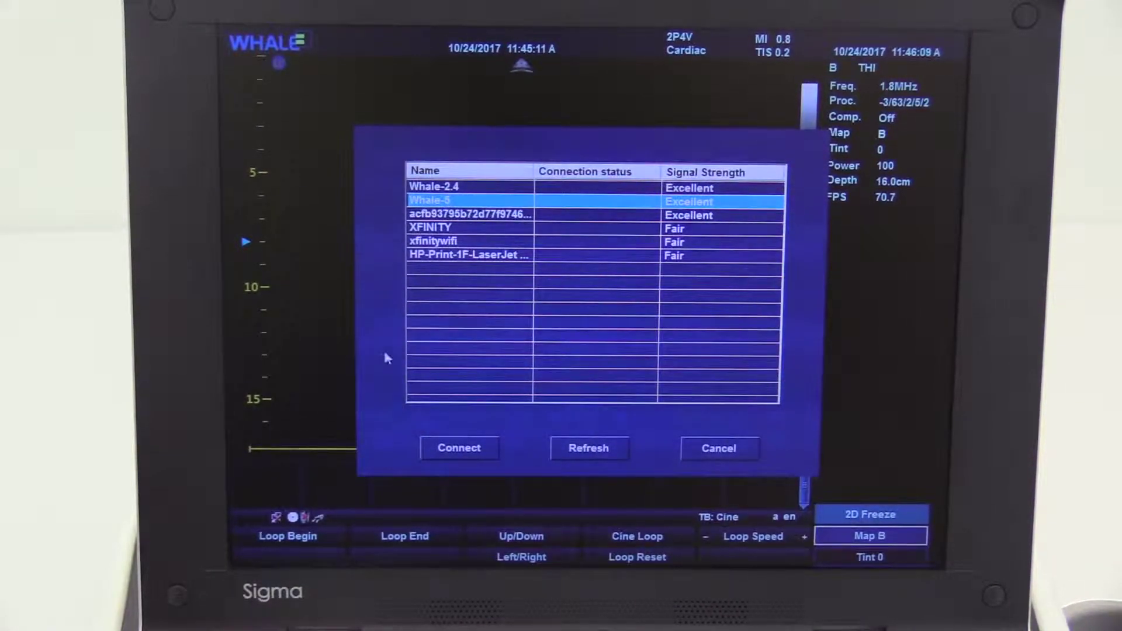
{"action": "left_click", "coordinate": [448, 451]}
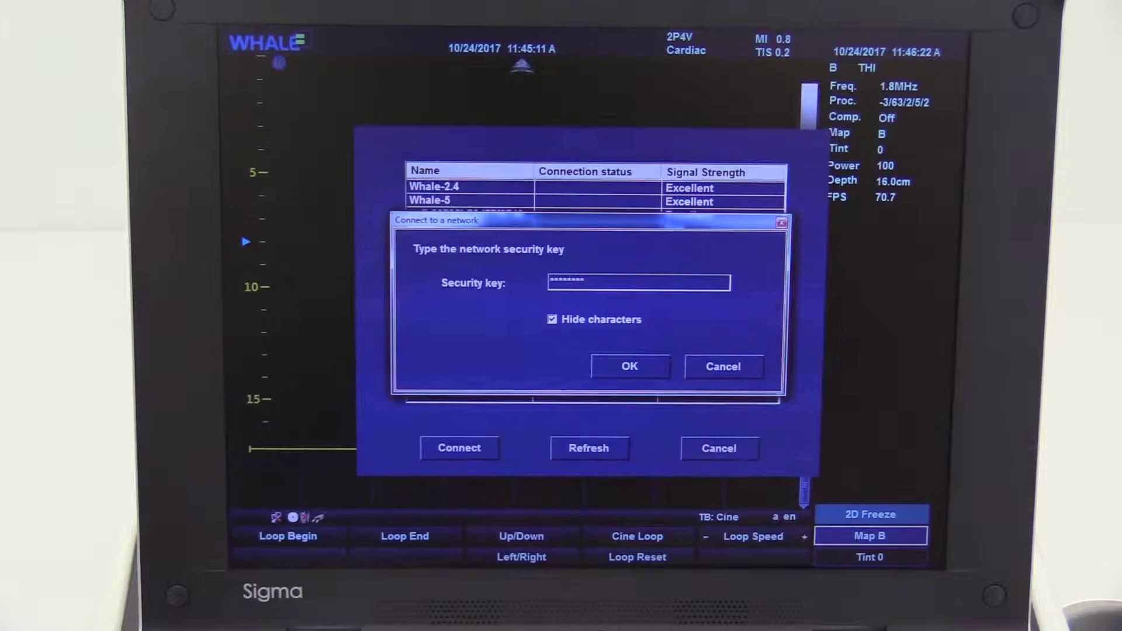
{"action": "left_click", "coordinate": [625, 368]}
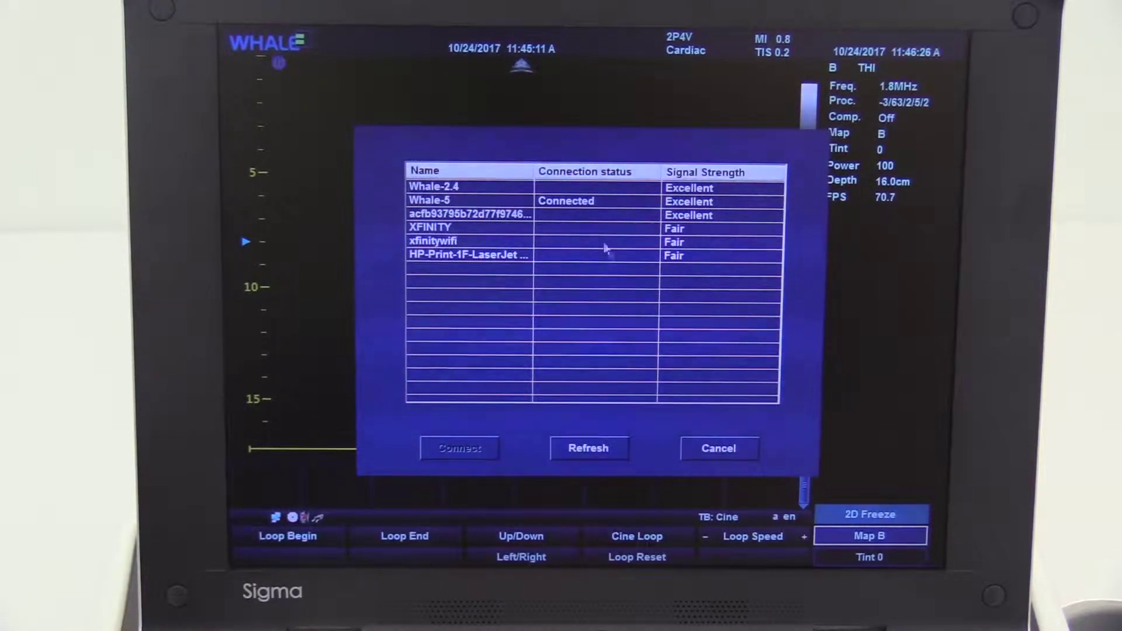
{"action": "left_click", "coordinate": [717, 448]}
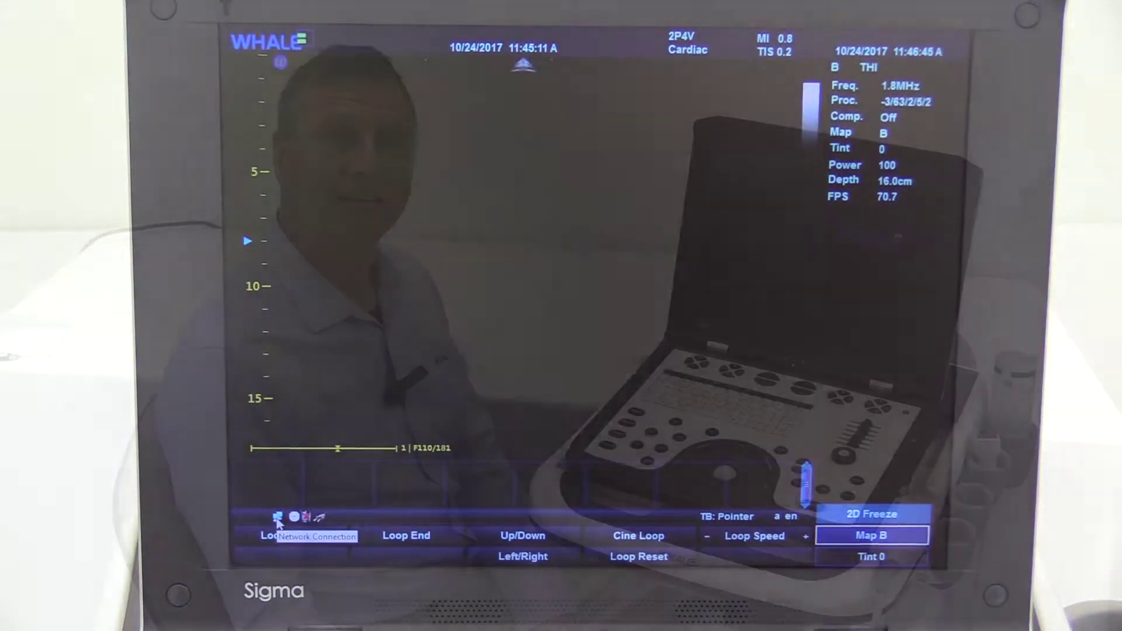